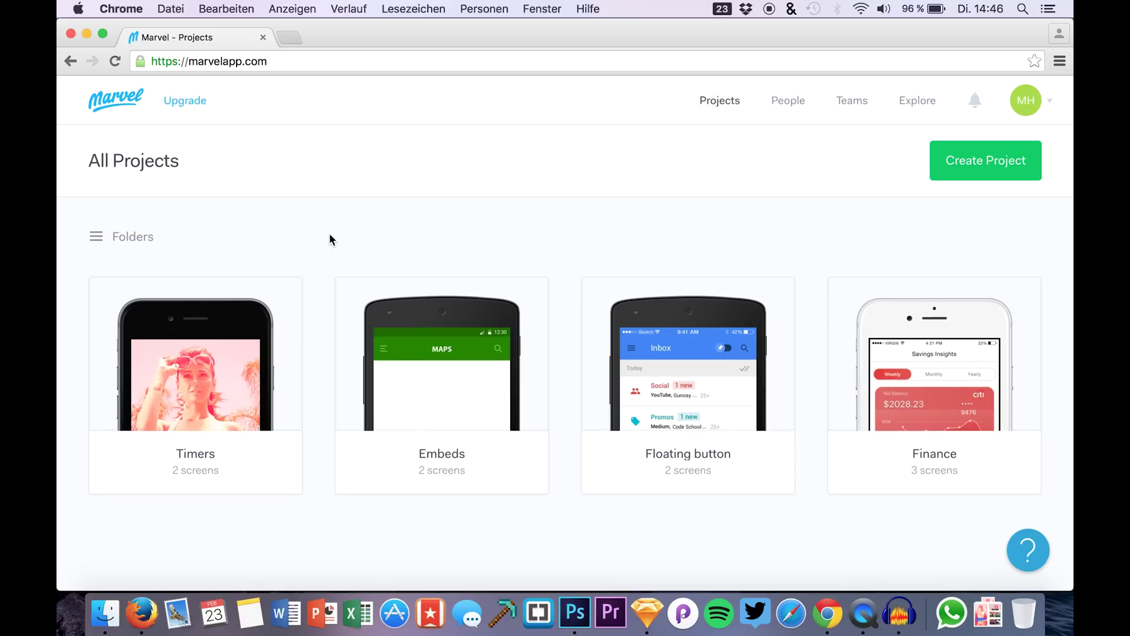
# Open the Timers project and bring its onboarding_screen into the screen editor.
pyautogui.click(217, 355)
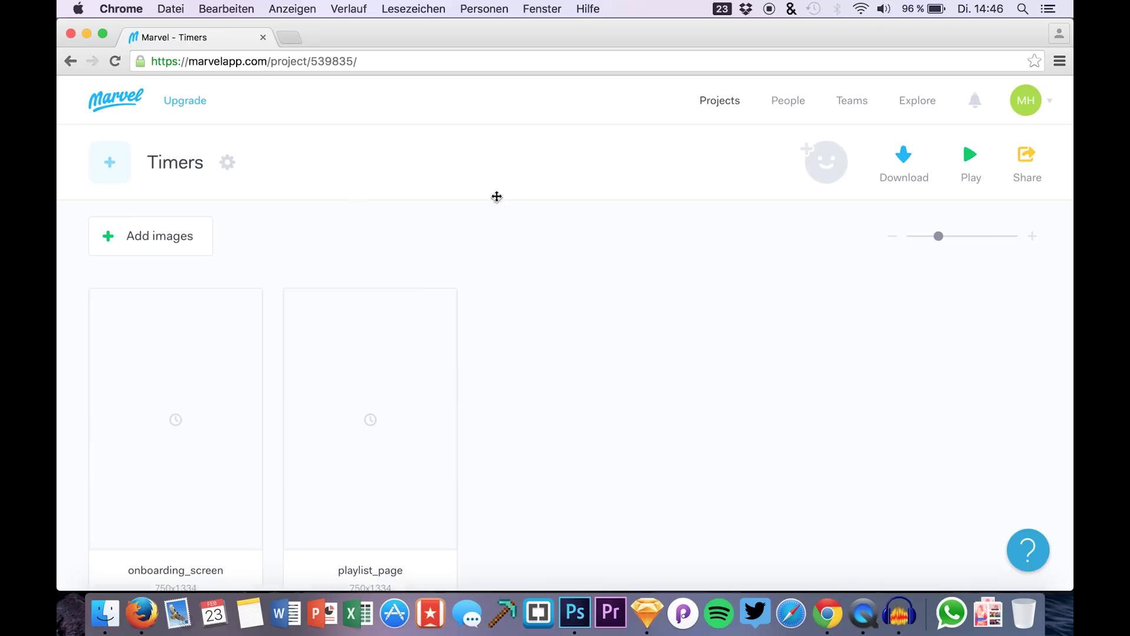
pyautogui.scroll(-2, 562, 386)
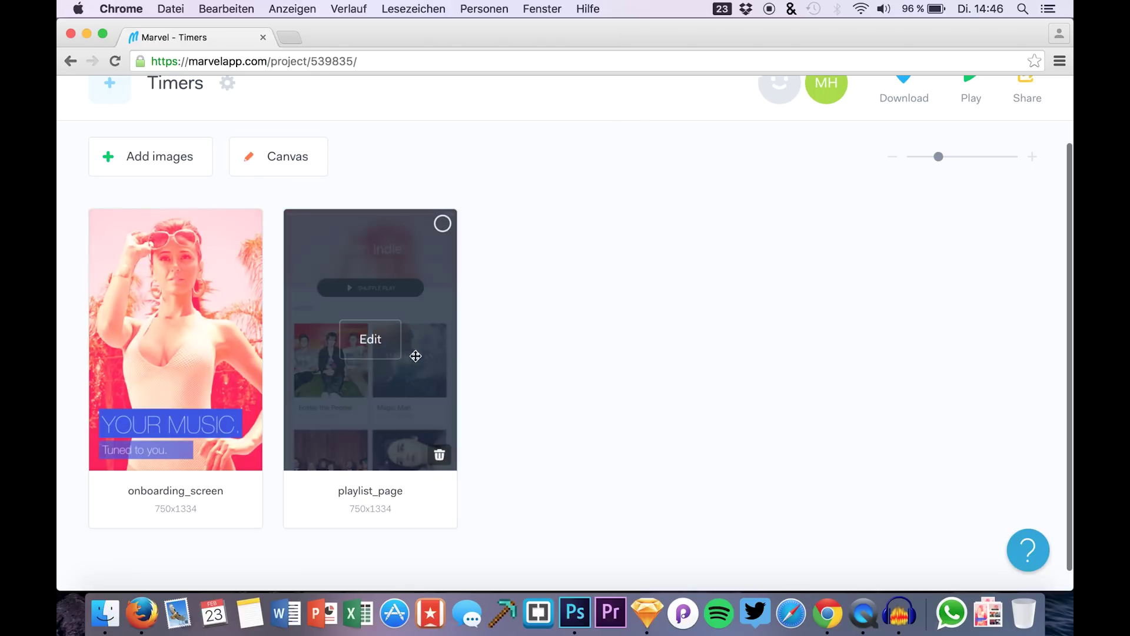
pyautogui.moveTo(175, 340)
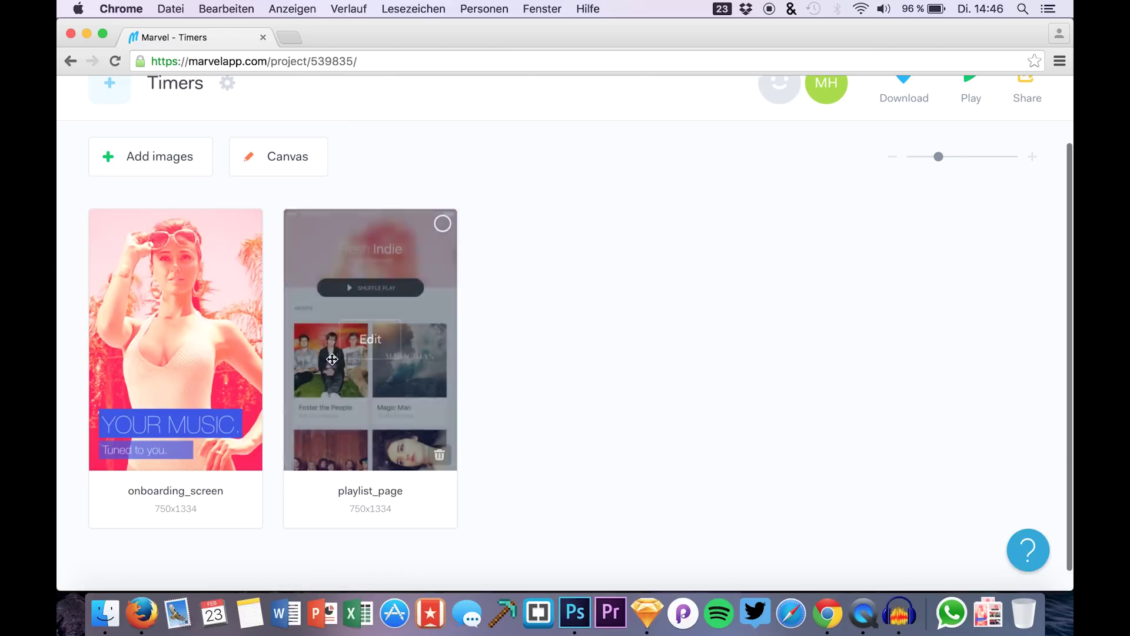
pyautogui.moveTo(176, 397)
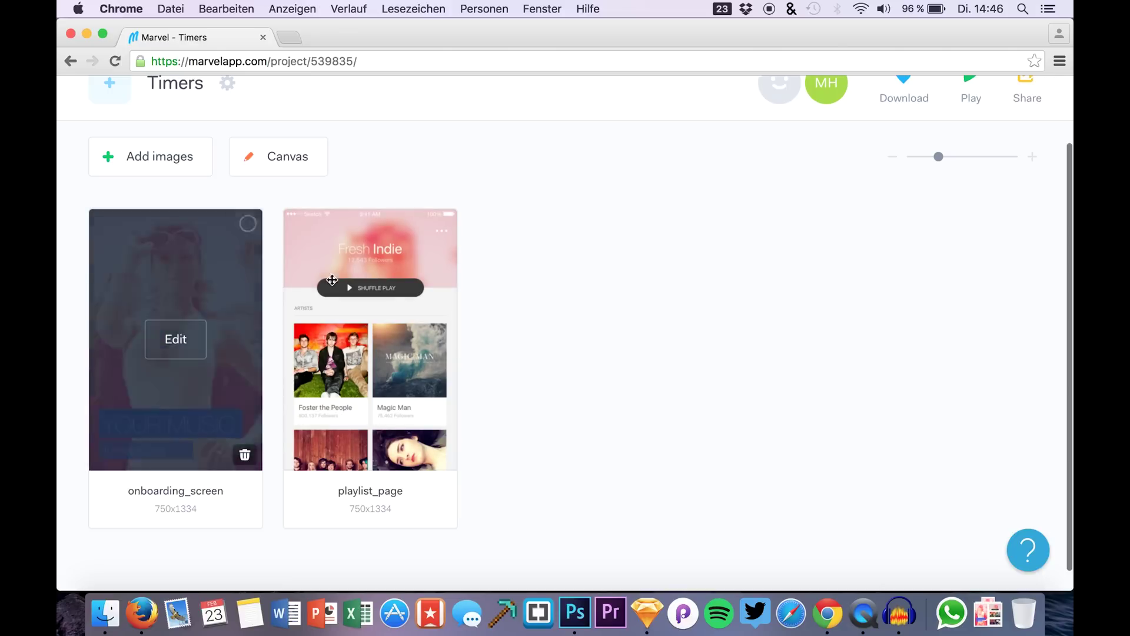
pyautogui.click(196, 346)
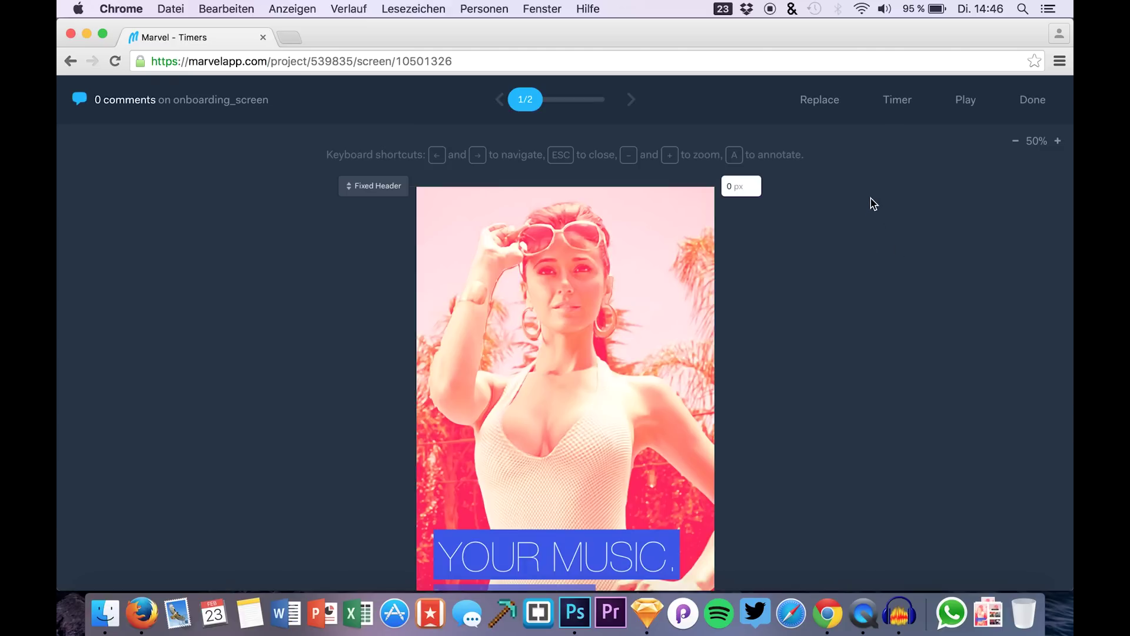
# Add a timer to onboarding_screen with a 1.2-second delay, ready for a destination.
pyautogui.click(895, 110)
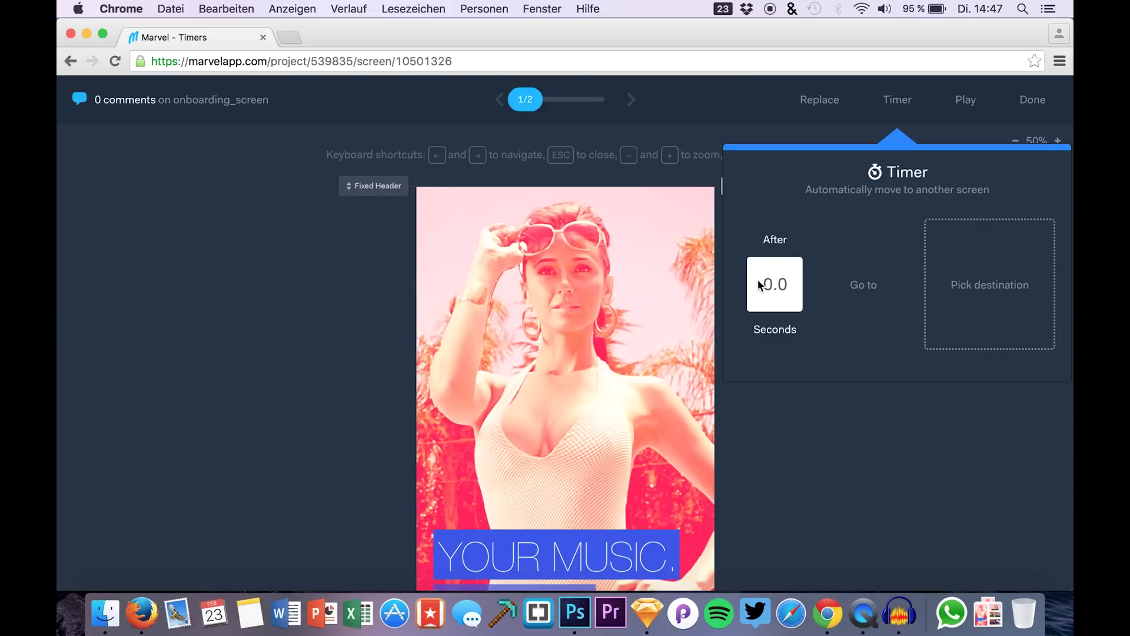
pyautogui.moveTo(770, 283); pyautogui.dragTo(767, 283)
pyautogui.write('1')
pyautogui.press('Right')
pyautogui.hotkey('shift', 'Right')
pyautogui.write('2')
pyautogui.click(966, 292)
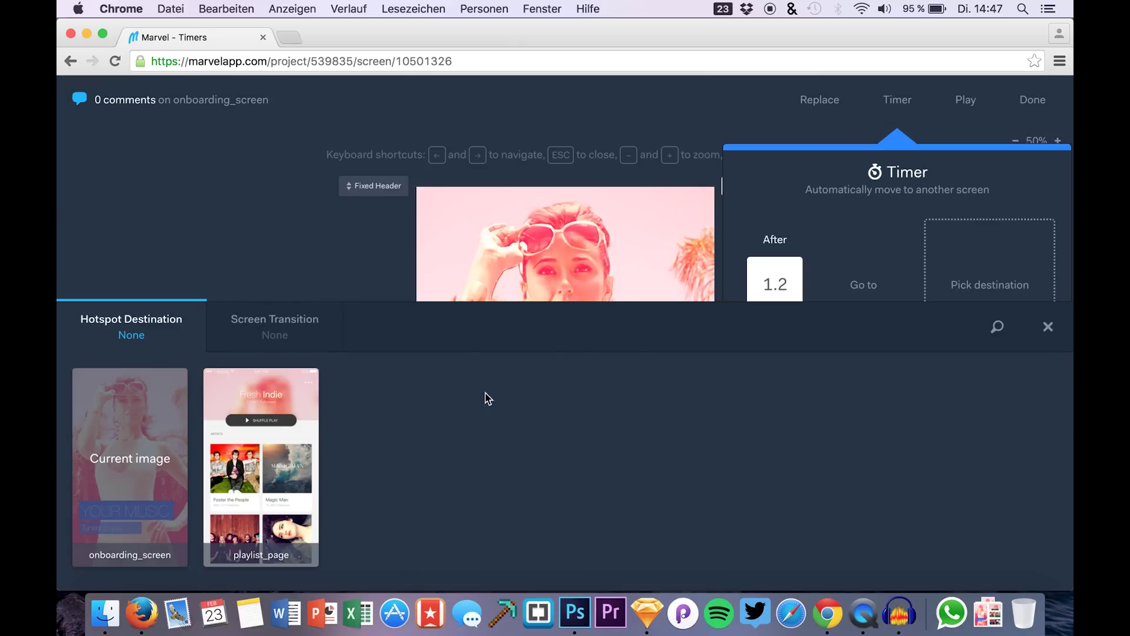
# Point the timer at playlist_page with a Push Left transition and close the settings.
pyautogui.click(245, 427)
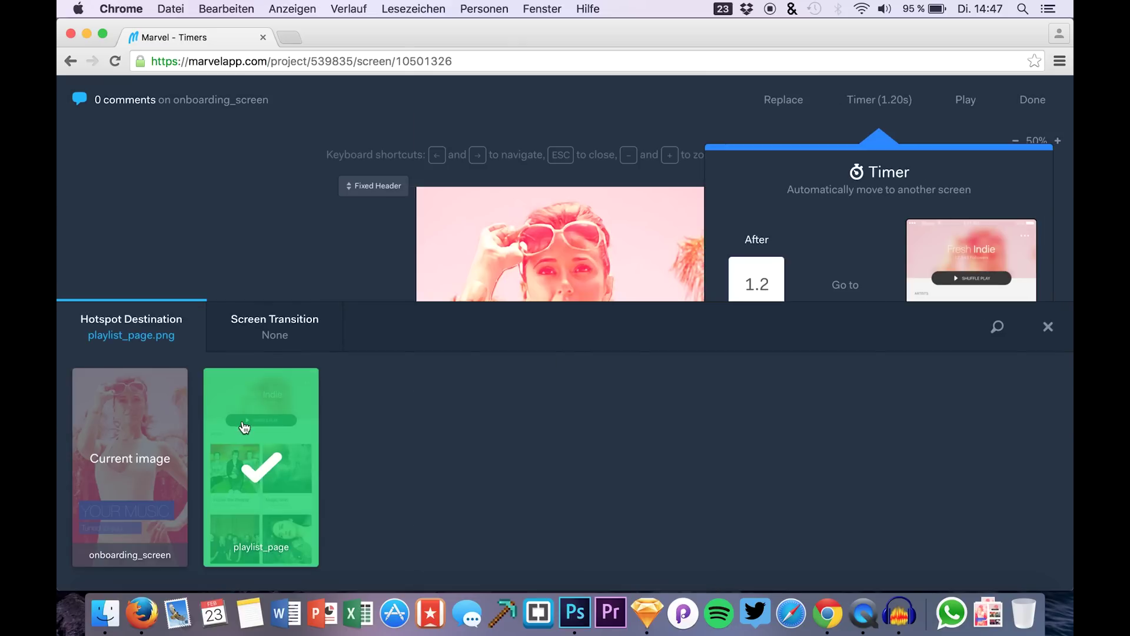
pyautogui.click(277, 331)
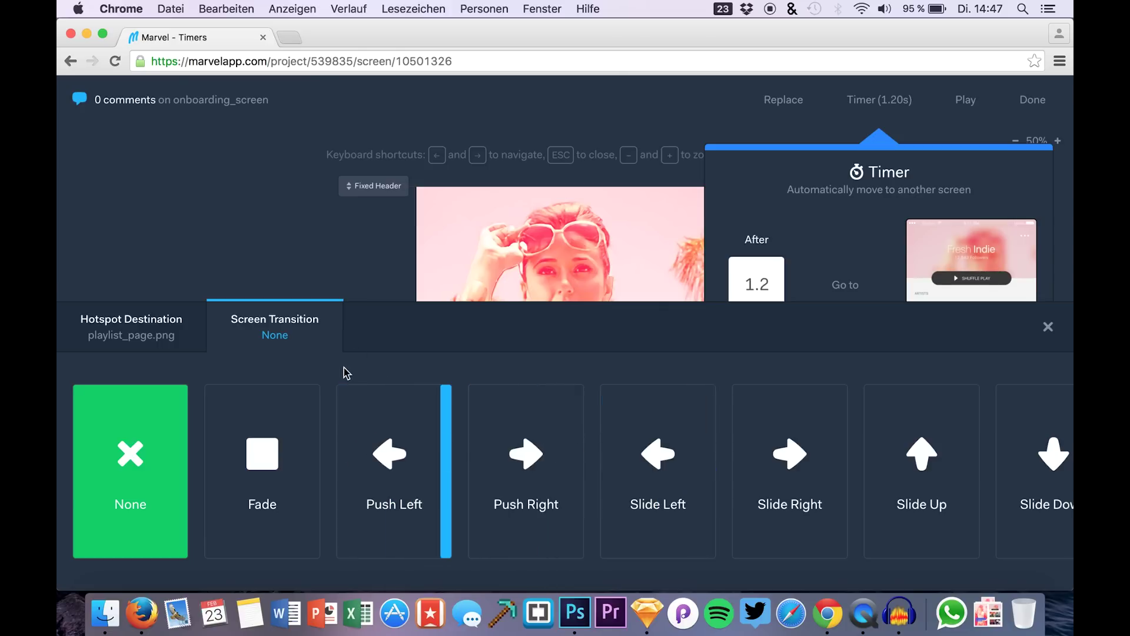
pyautogui.moveTo(394, 471)
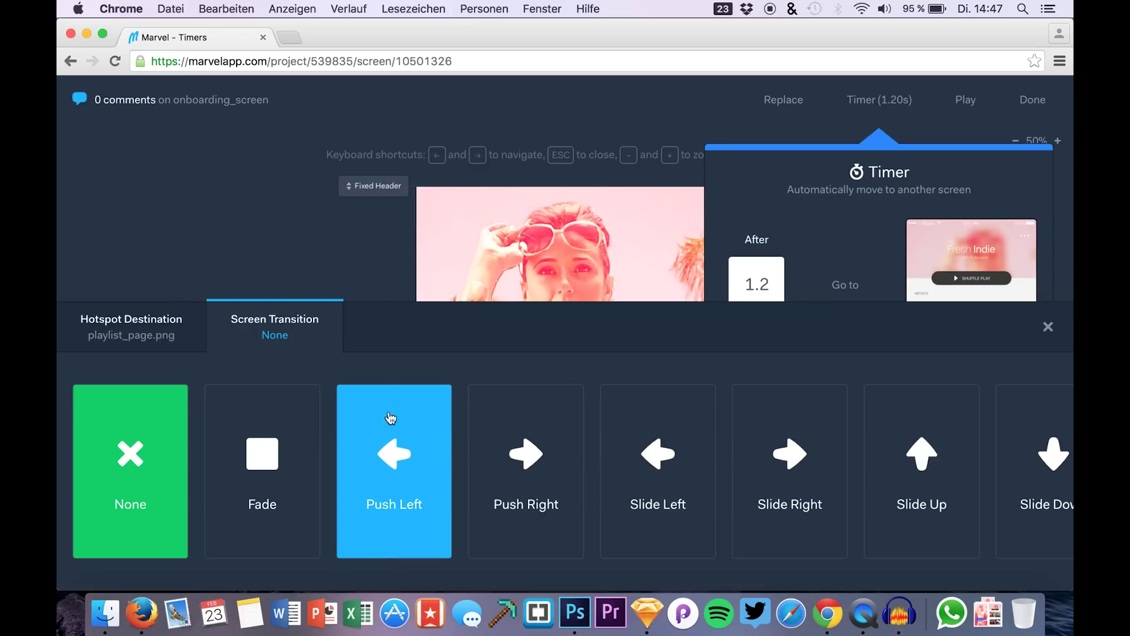
pyautogui.click(401, 456)
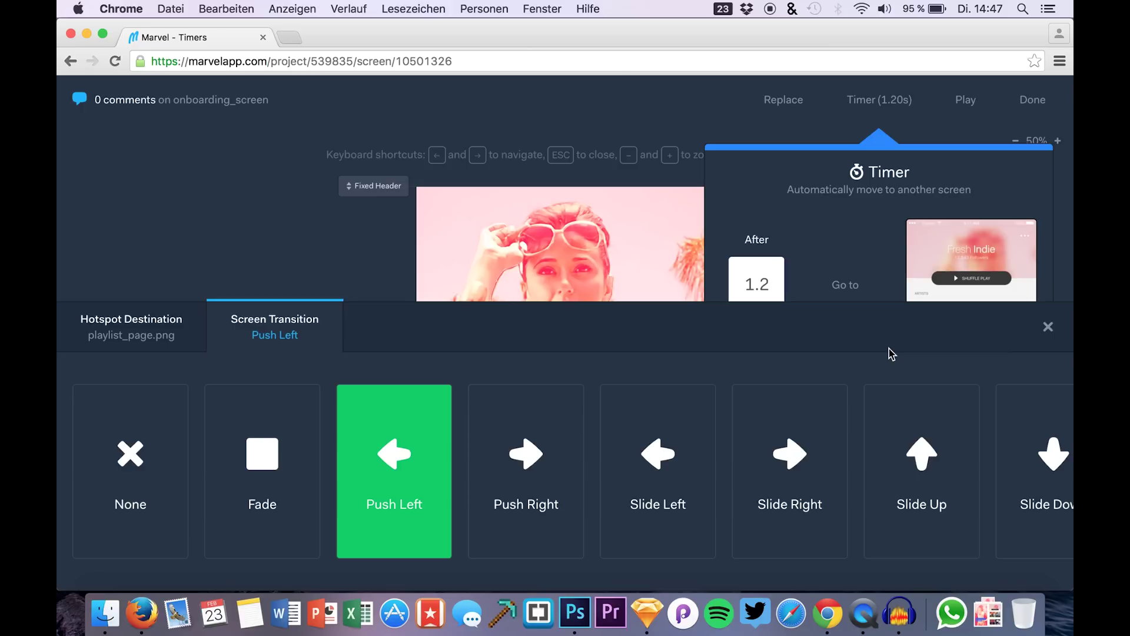
pyautogui.click(1049, 330)
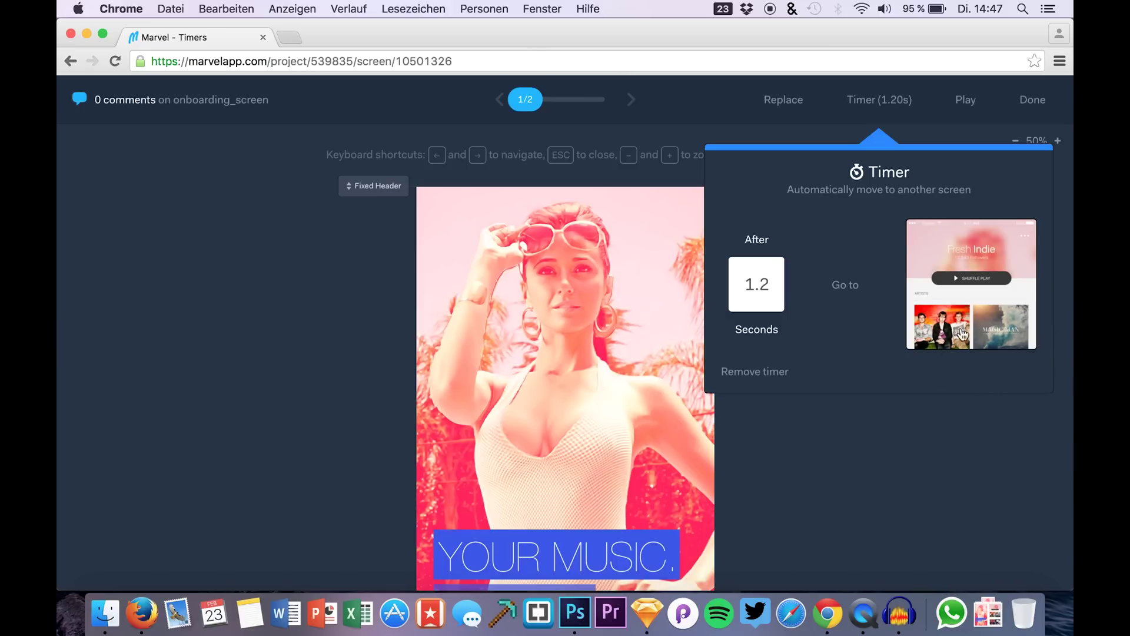
# Play the Timers prototype in a new tab, then return to the Marvel - Timers tab.
pyautogui.click(966, 273)
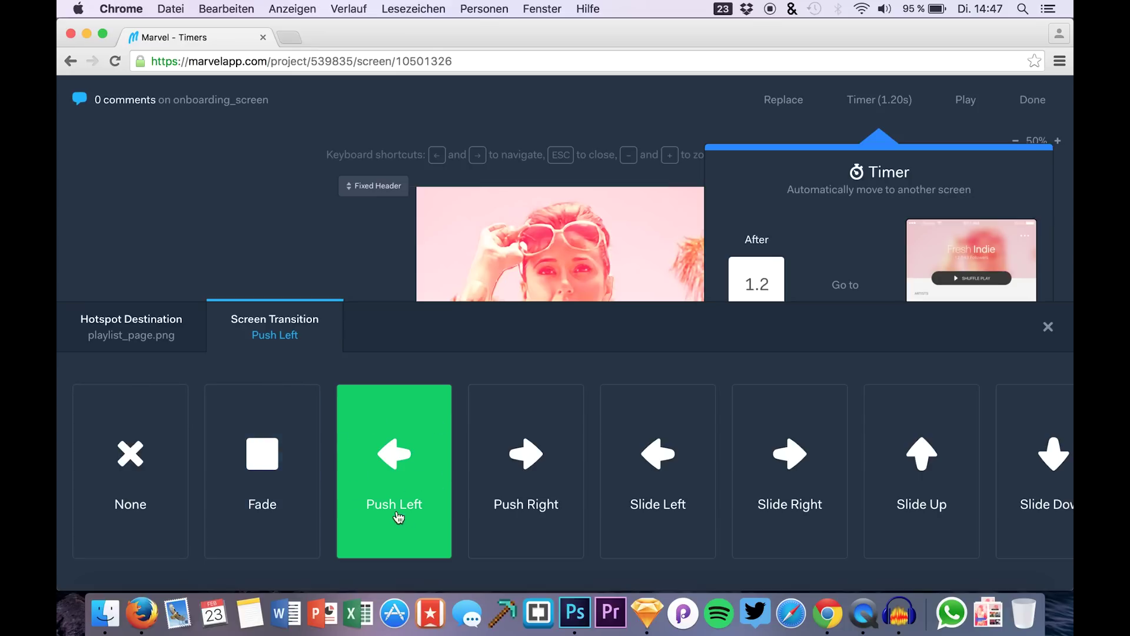
pyautogui.click(738, 116)
pyautogui.click(965, 101)
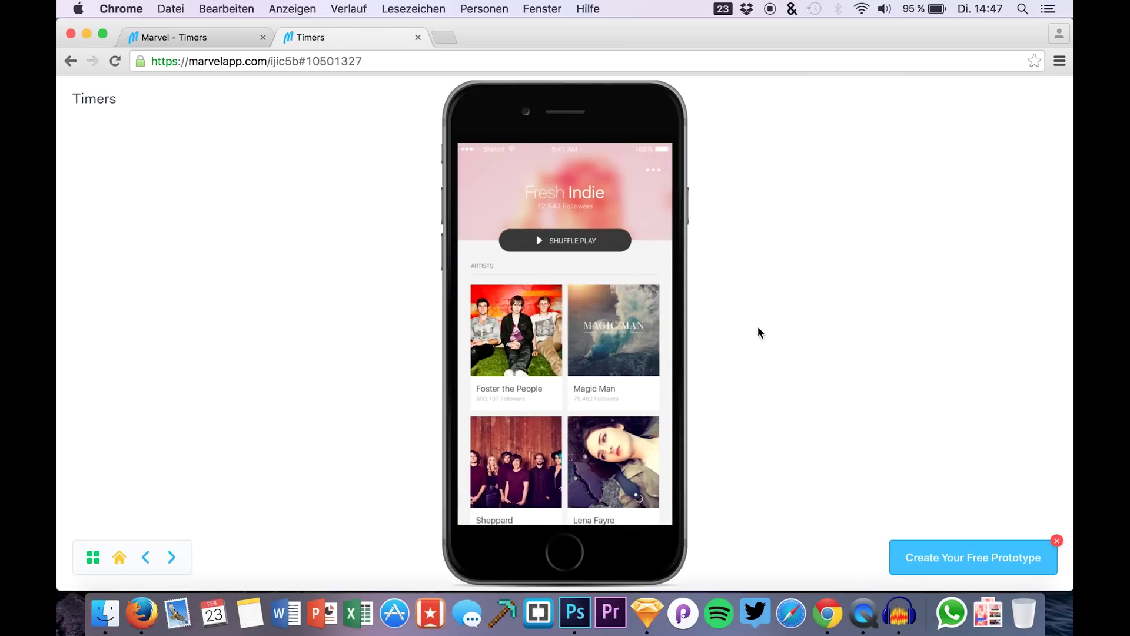
pyautogui.click(177, 37)
# Change the timer delay from 1.2 to 5 seconds and play the prototype again.
pyautogui.click(871, 102)
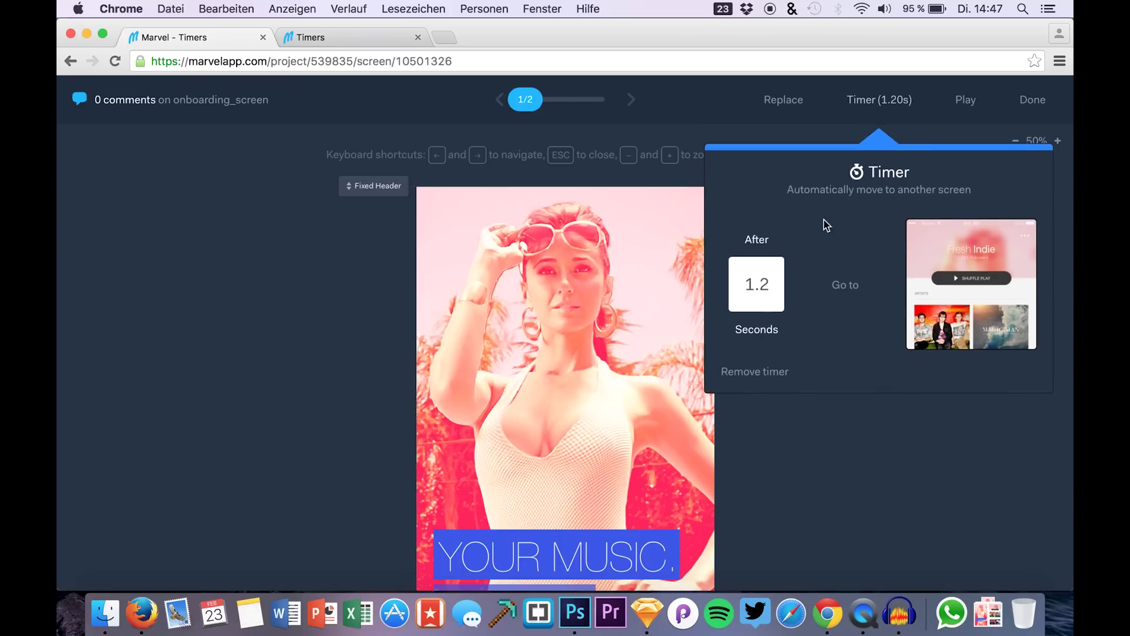
pyautogui.moveTo(766, 279); pyautogui.dragTo(729, 279)
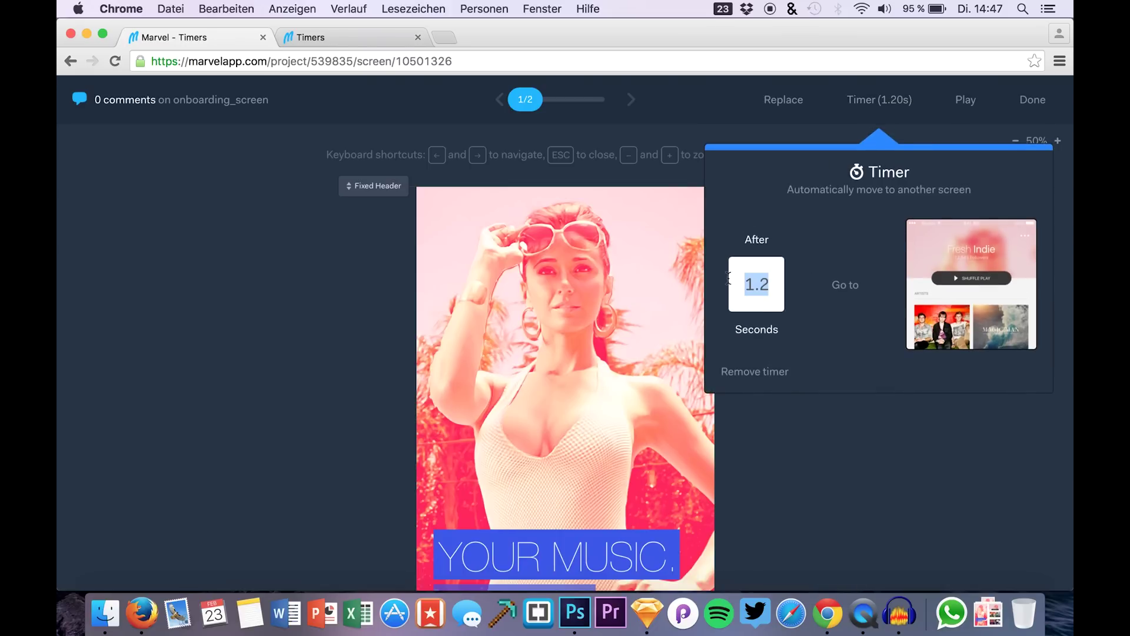
pyautogui.write('50')
pyautogui.press('BackSpace')
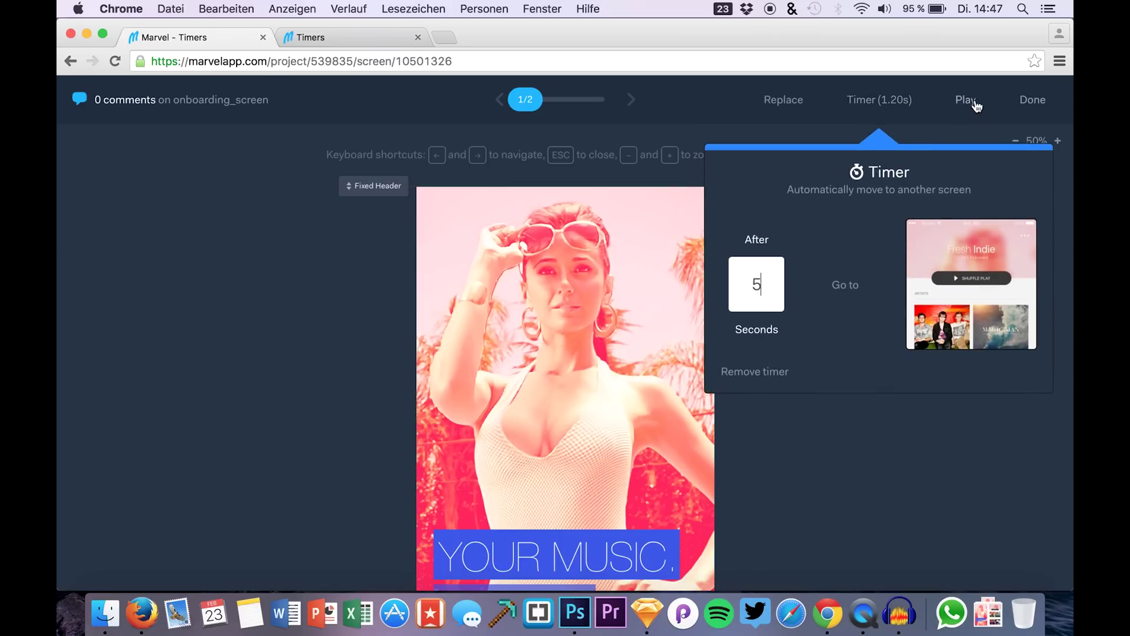
pyautogui.click(966, 100)
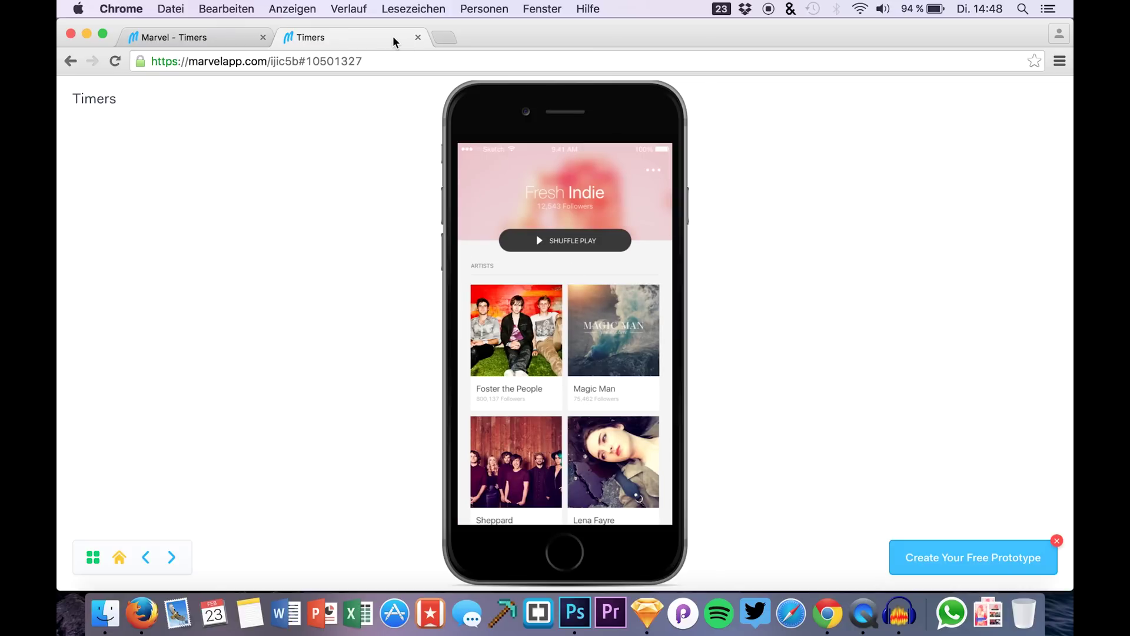
# Close the preview tab, leave the editor with Done, and return to Projects.
pyautogui.click(418, 37)
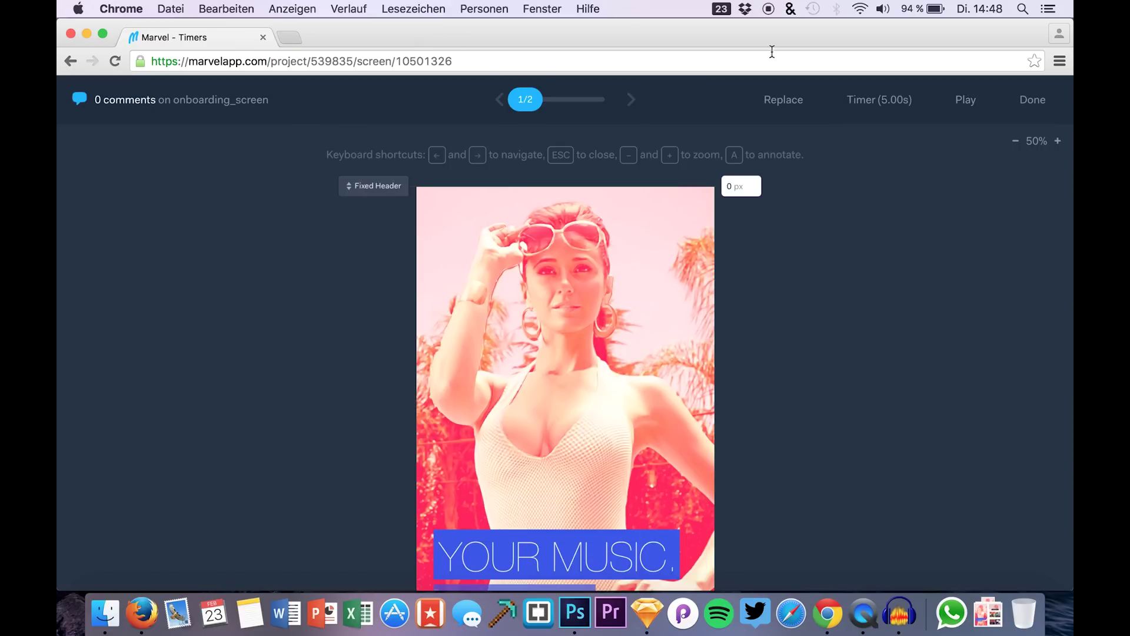
pyautogui.click(1030, 104)
pyautogui.scroll(2, 629, 137)
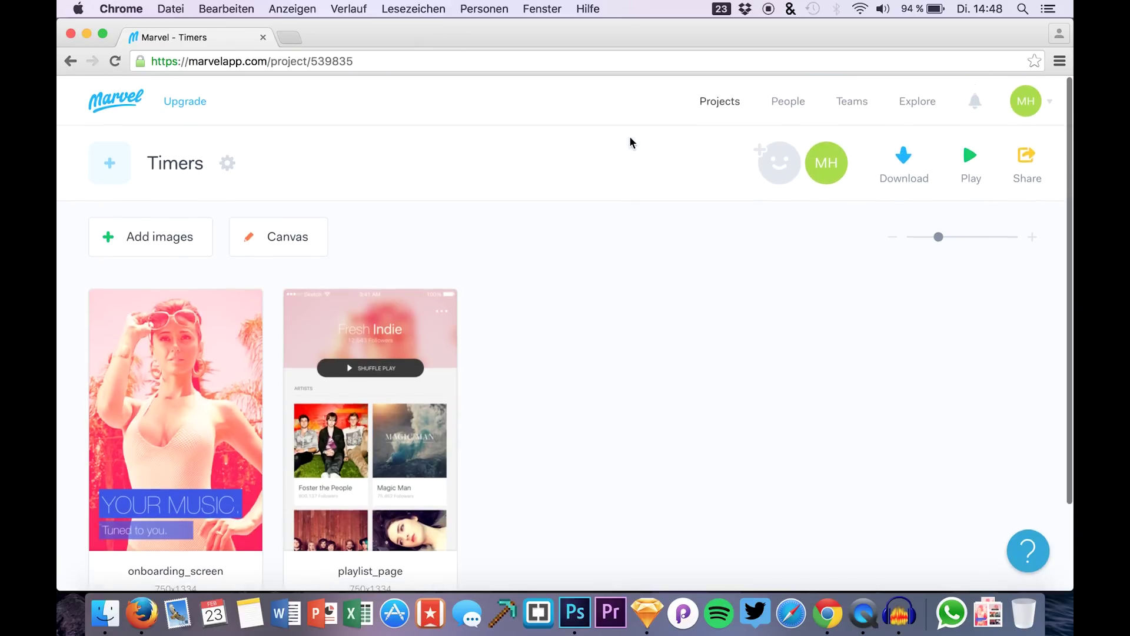
pyautogui.click(724, 101)
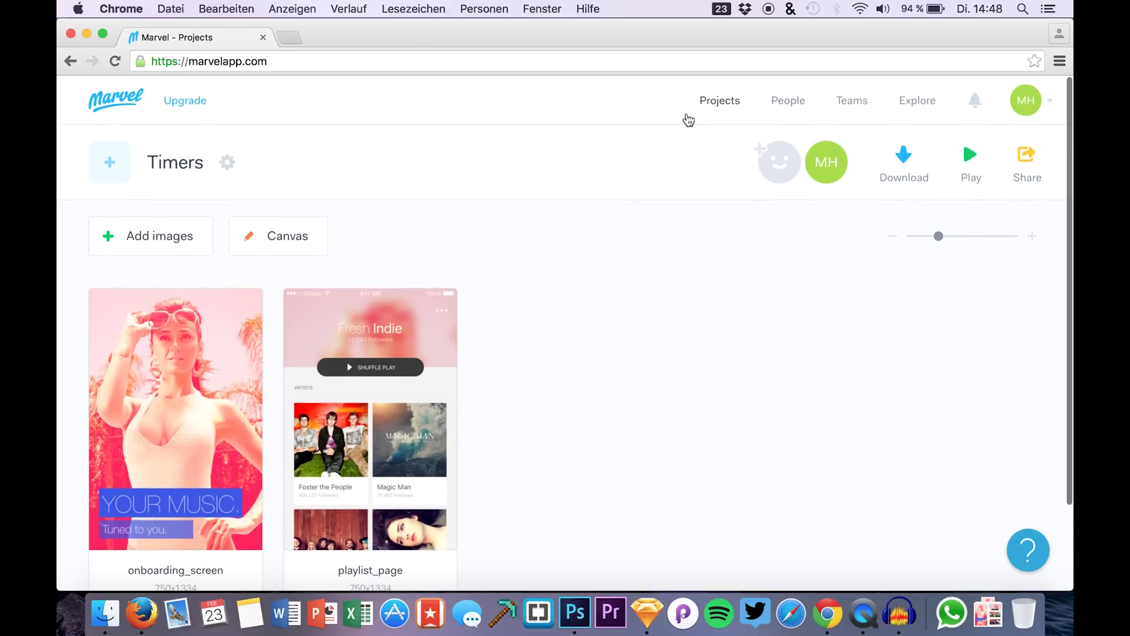